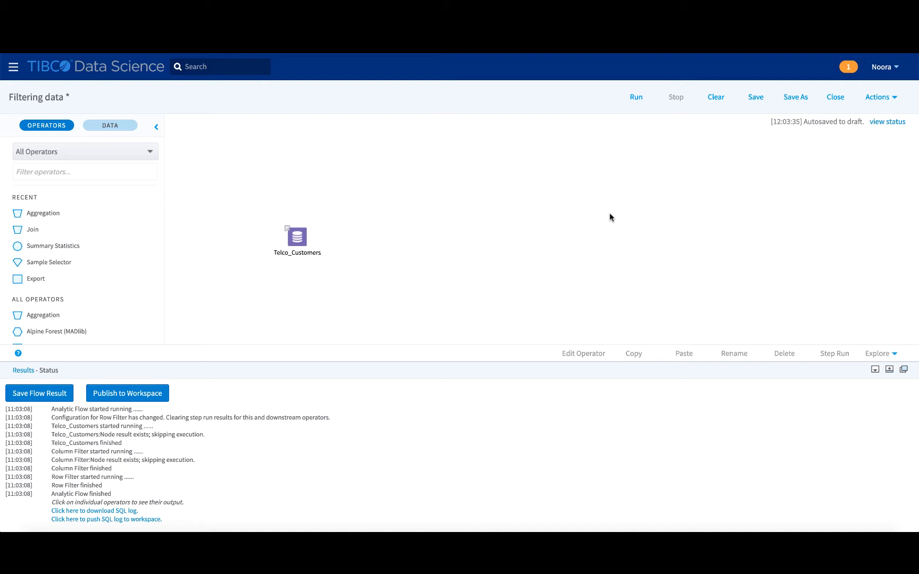
- Show the Telco_Customers table (20 columns, 100,000 rows) and scroll across its columns
{"action": "left_click", "coordinate": [299, 238]}
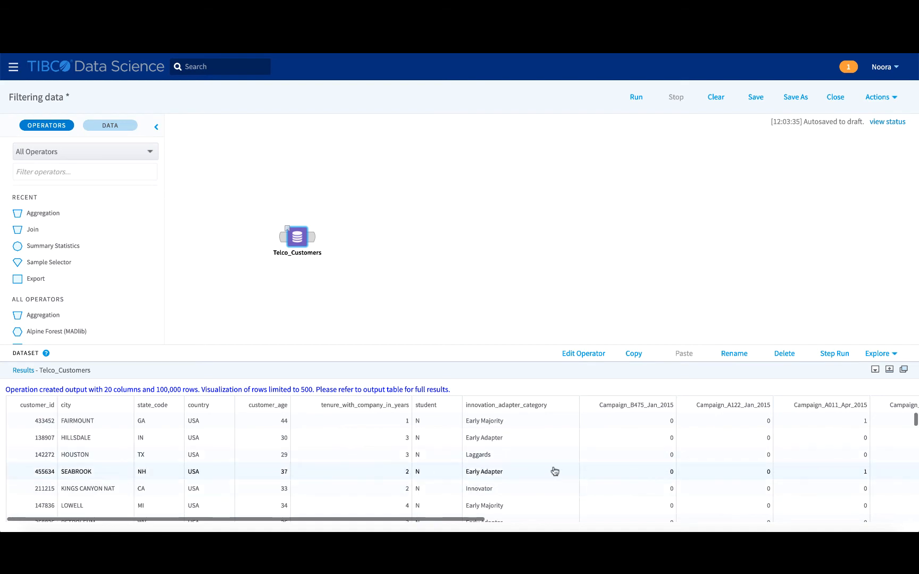
{"action": "scroll", "coordinate": [553, 470], "scroll_direction": "right", "scroll_amount": 5}
{"action": "scroll", "coordinate": [554, 471], "scroll_direction": "left", "scroll_amount": 5}
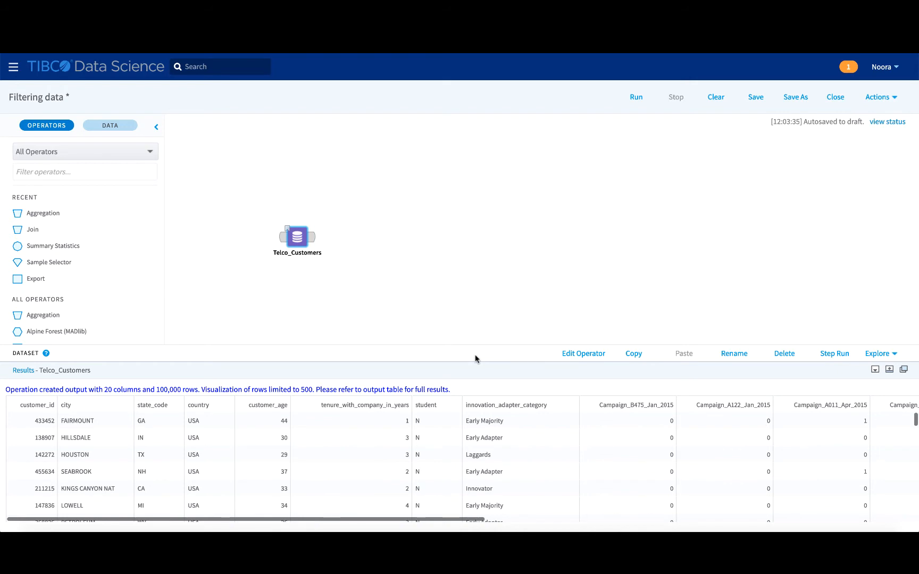
- Search the operators for 'filter' and place a Column Filter beside Telco_Customers
{"action": "left_click", "coordinate": [97, 167]}
{"action": "type", "text": "filter"}
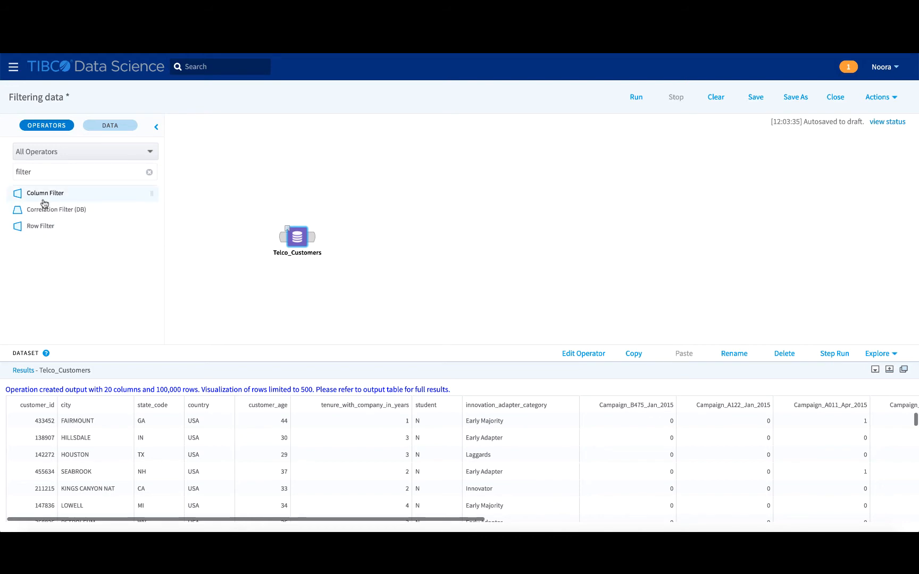
{"action": "mouse_move", "coordinate": [45, 202]}
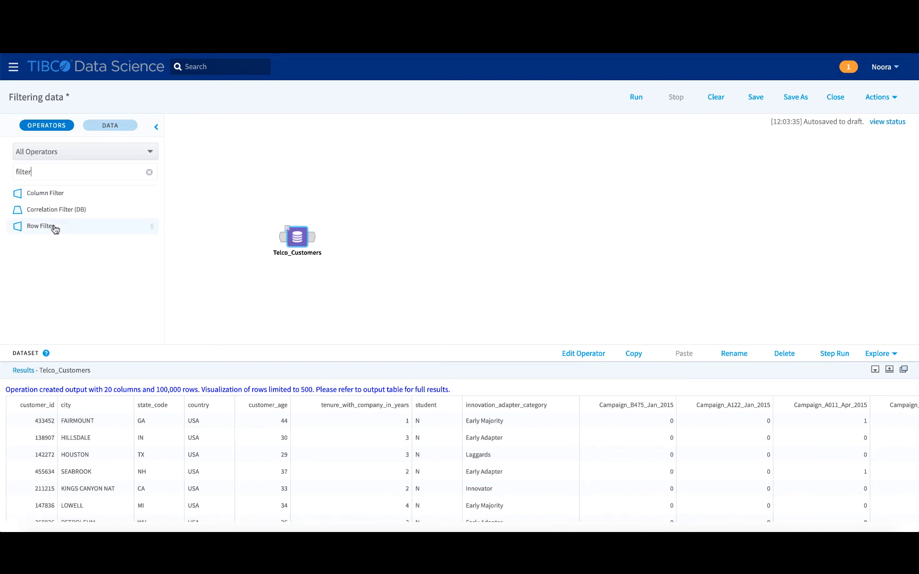
{"action": "left_click_drag", "start_coordinate": [64, 197], "coordinate": [360, 225]}
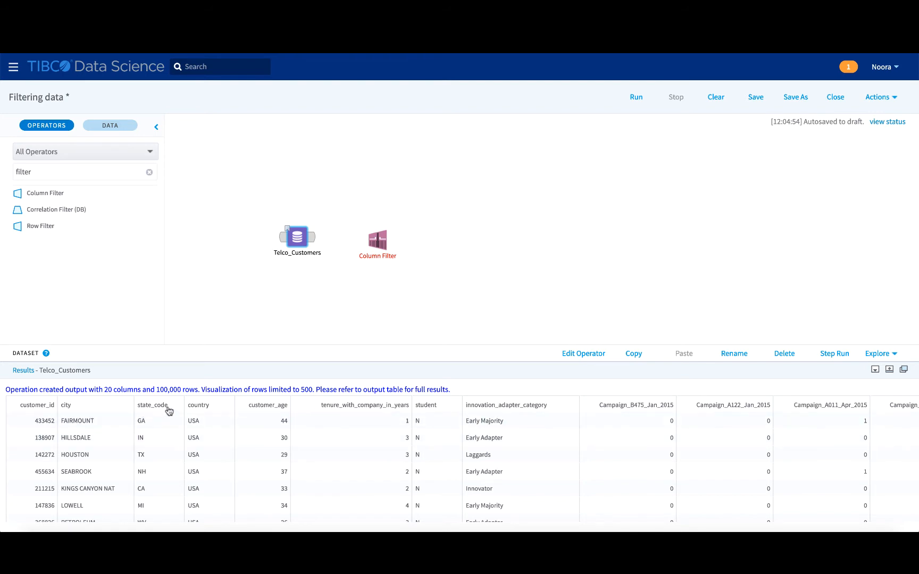
{"action": "left_click", "coordinate": [385, 291]}
- Link Telco_Customers to Column Filter and keep customer_id, state_code and customer_age
{"action": "left_click_drag", "start_coordinate": [302, 237], "coordinate": [383, 241]}
{"action": "left_click", "coordinate": [383, 239]}
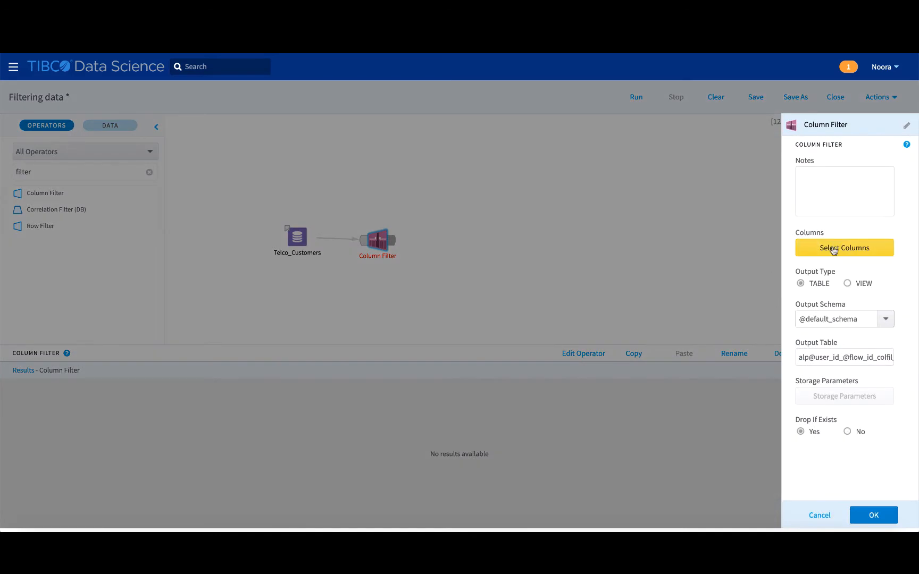
{"action": "left_click", "coordinate": [844, 247]}
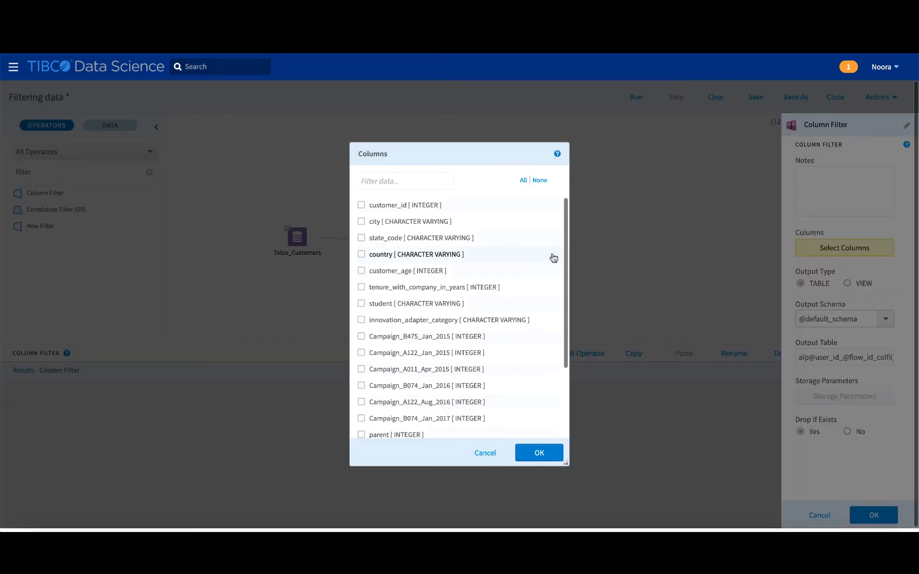
{"action": "left_click", "coordinate": [416, 207]}
{"action": "left_click", "coordinate": [401, 243]}
{"action": "left_click", "coordinate": [392, 274]}
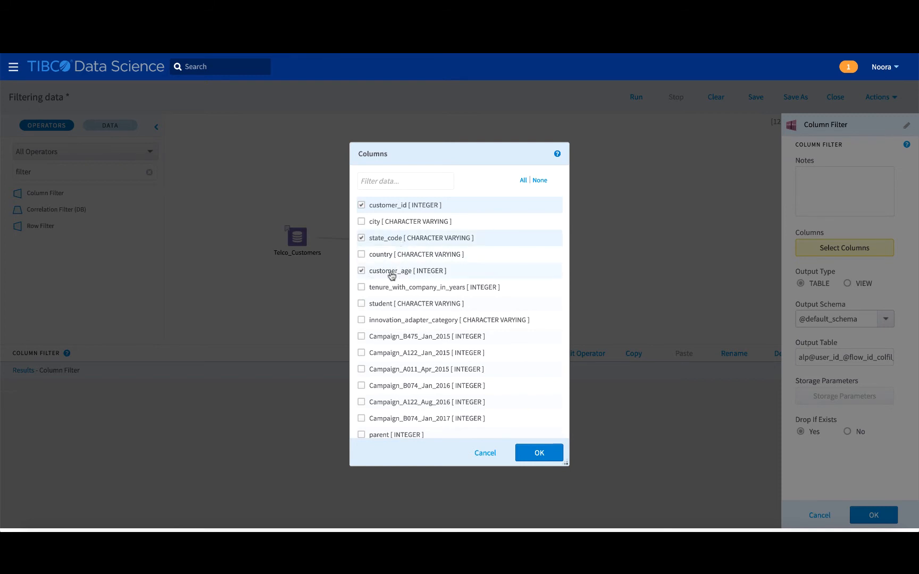
{"action": "left_click", "coordinate": [537, 453]}
{"action": "left_click", "coordinate": [852, 514]}
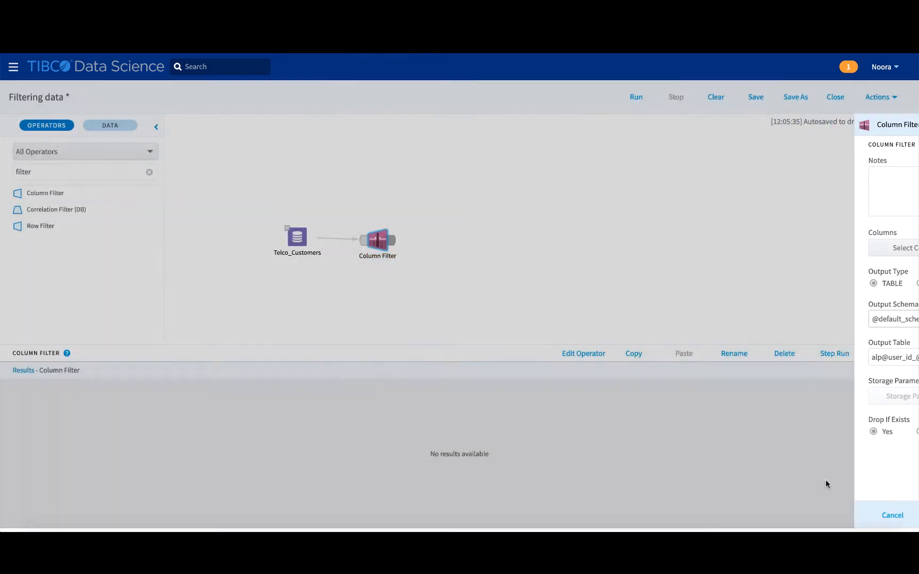
- Step-run the Column Filter and check its 3-column, 100,000-row output
{"action": "left_click", "coordinate": [828, 354]}
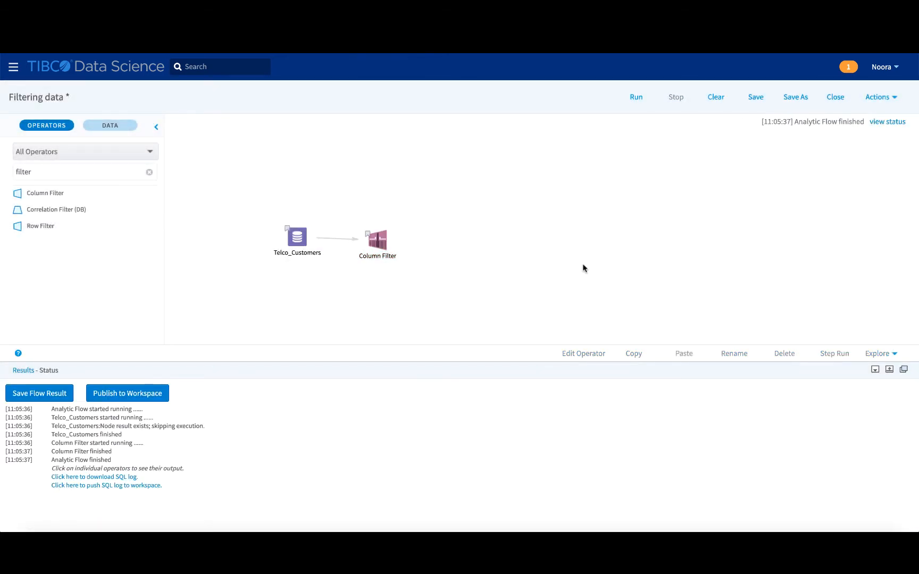
{"action": "left_click", "coordinate": [378, 240]}
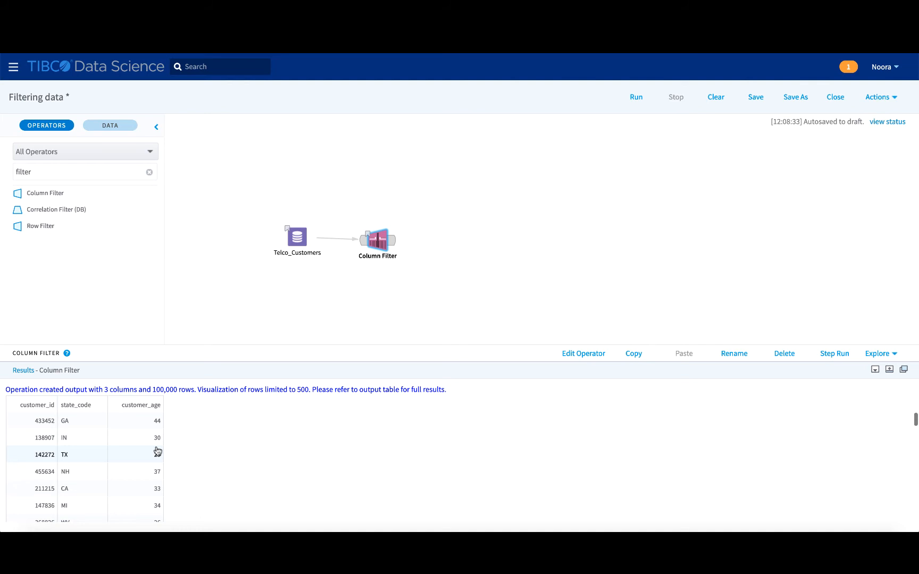
{"action": "left_click", "coordinate": [175, 343]}
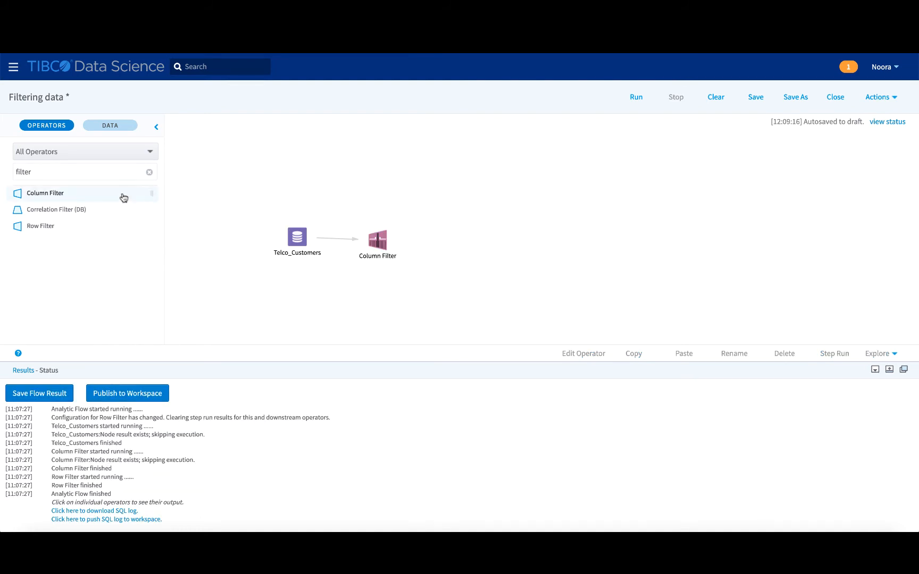
- Place a Row Filter after Column Filter and open its Define Filter dialog
{"action": "left_click_drag", "start_coordinate": [64, 226], "coordinate": [441, 245]}
{"action": "left_click", "coordinate": [441, 244]}
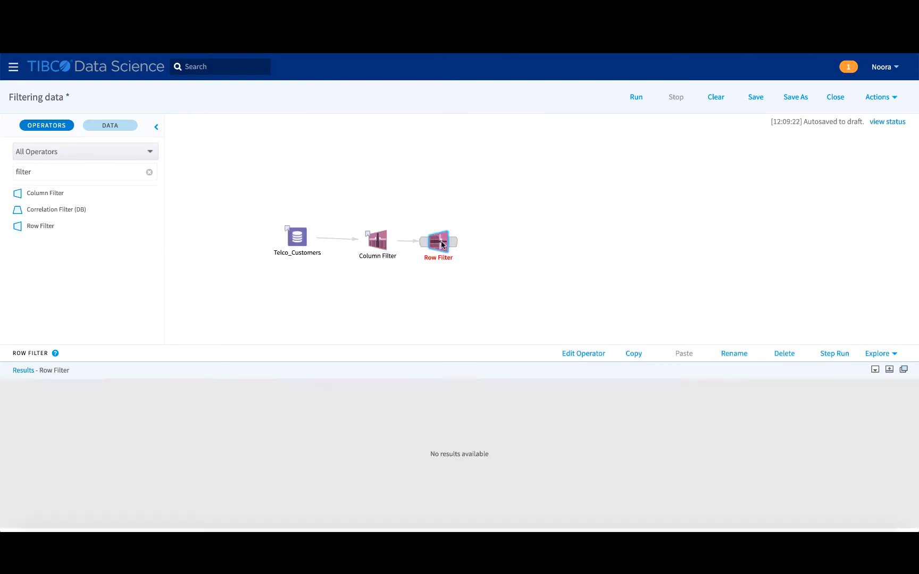
{"action": "left_click", "coordinate": [593, 355]}
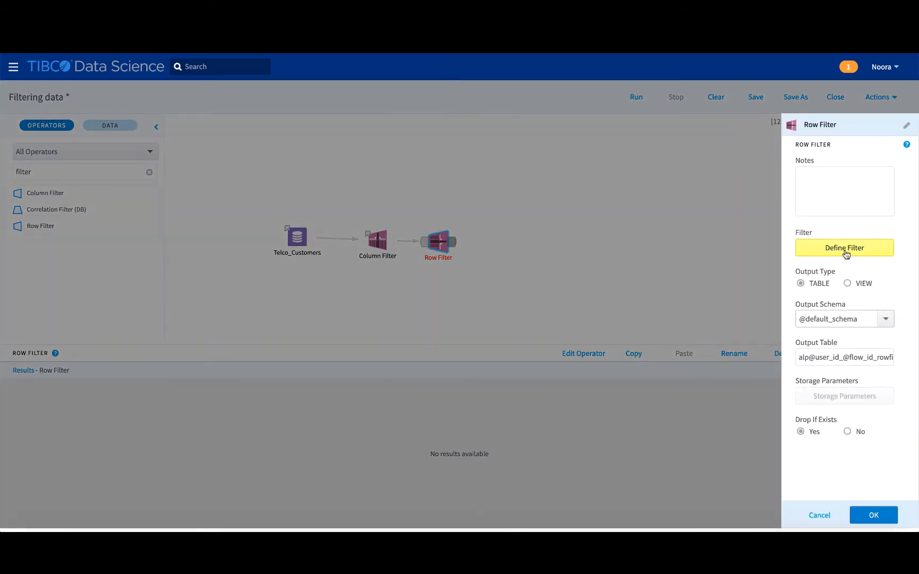
{"action": "left_click", "coordinate": [839, 252]}
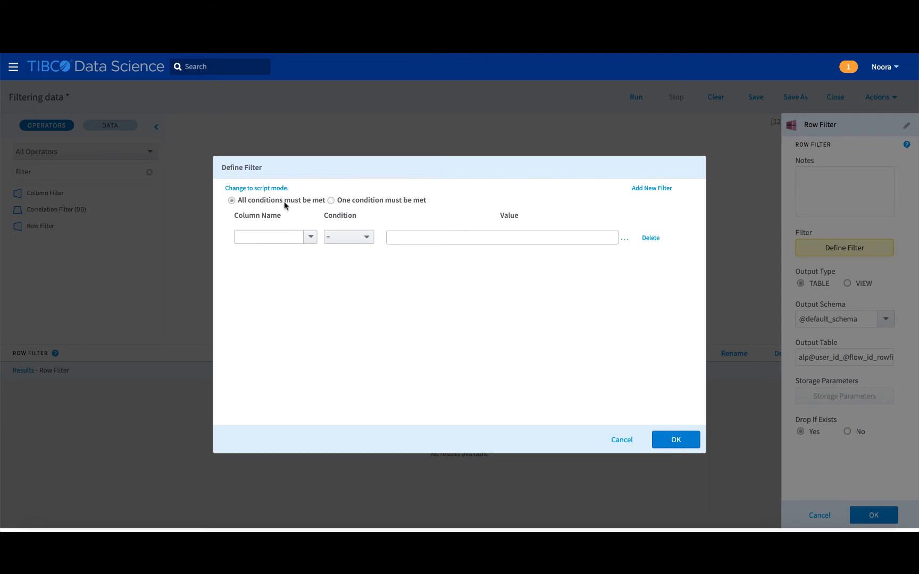
- Set the Row Filter condition to customer_age < 33 and apply it to run the flow
{"action": "left_click", "coordinate": [308, 240]}
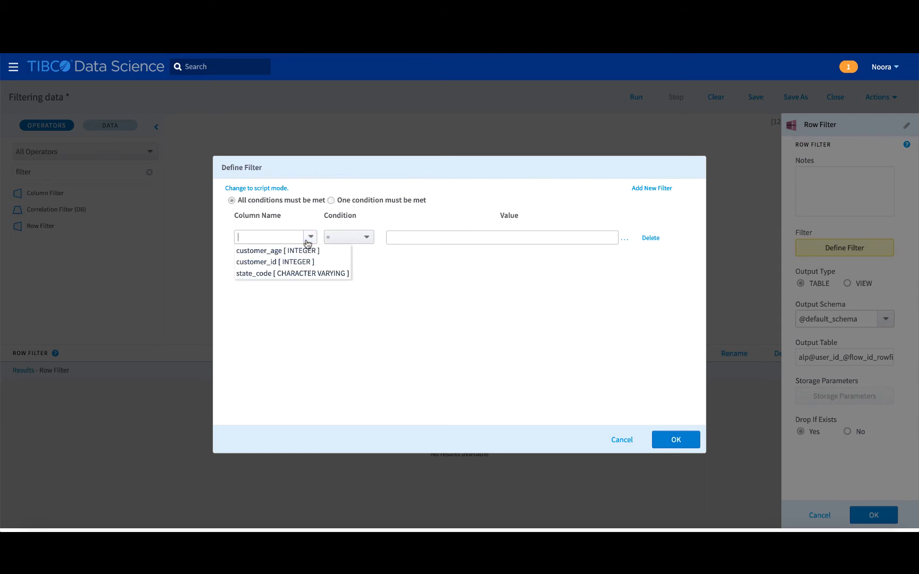
{"action": "left_click", "coordinate": [299, 251]}
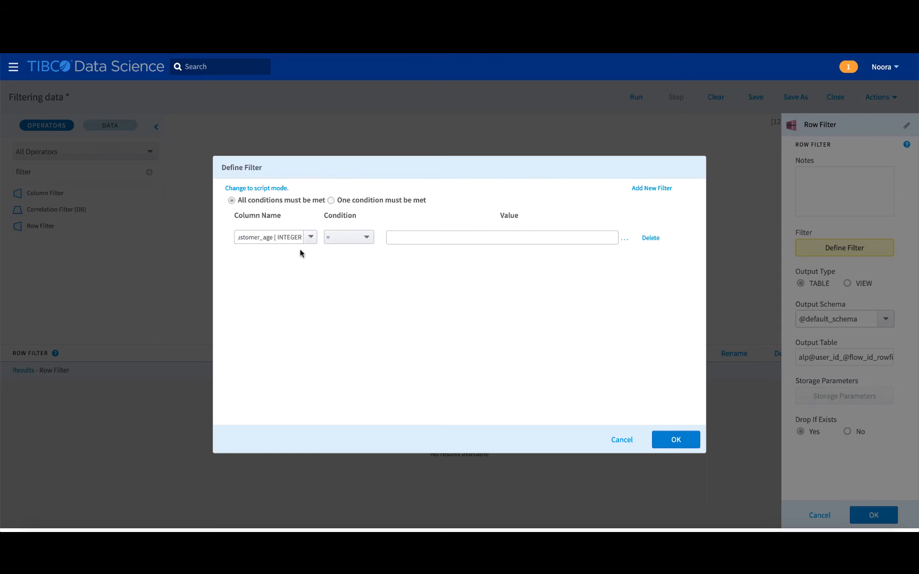
{"action": "left_click", "coordinate": [354, 242]}
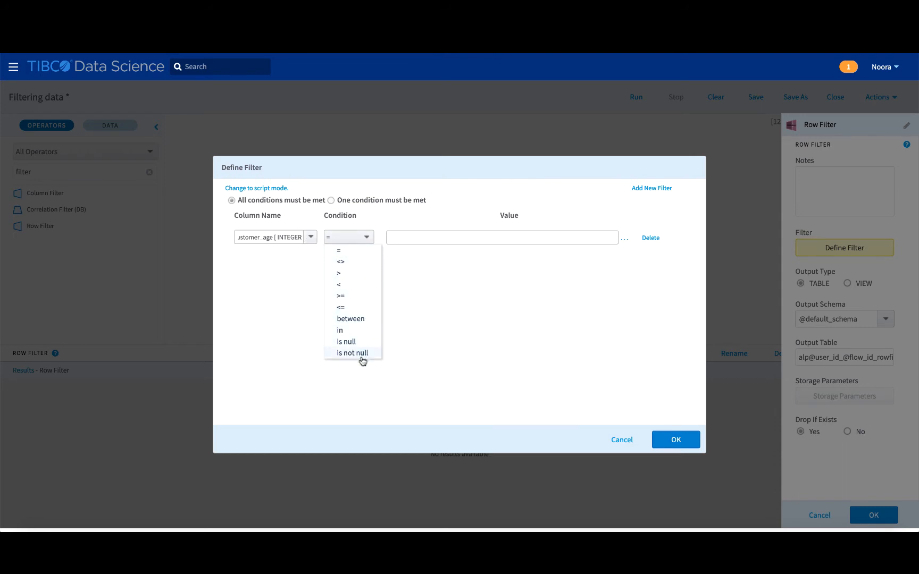
{"action": "left_click", "coordinate": [369, 280]}
{"action": "left_click", "coordinate": [397, 238]}
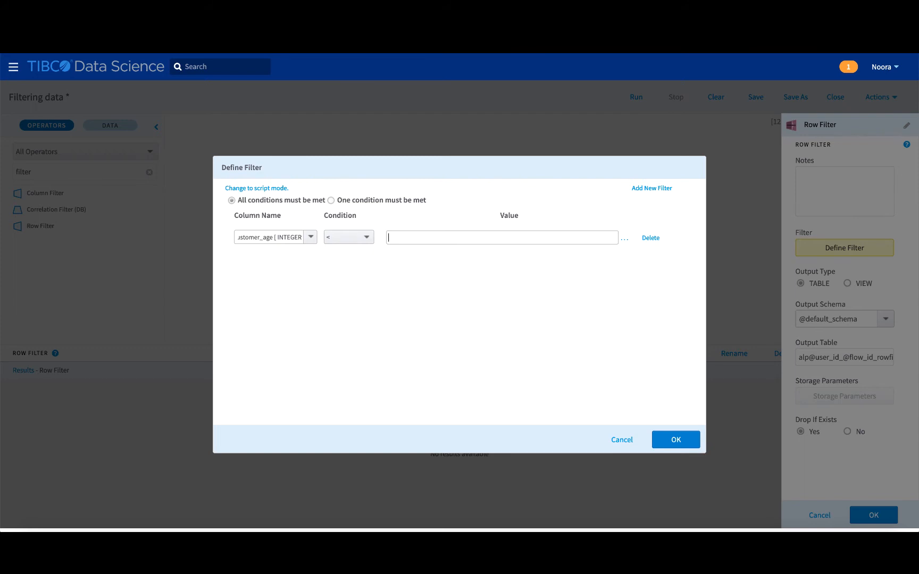
{"action": "type", "text": "33"}
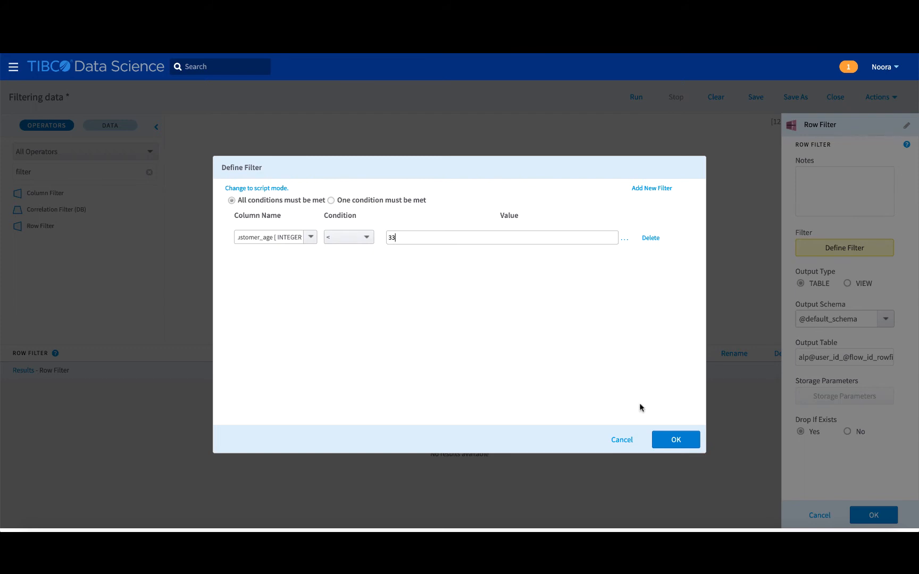
{"action": "left_click", "coordinate": [675, 439]}
{"action": "left_click", "coordinate": [872, 514]}
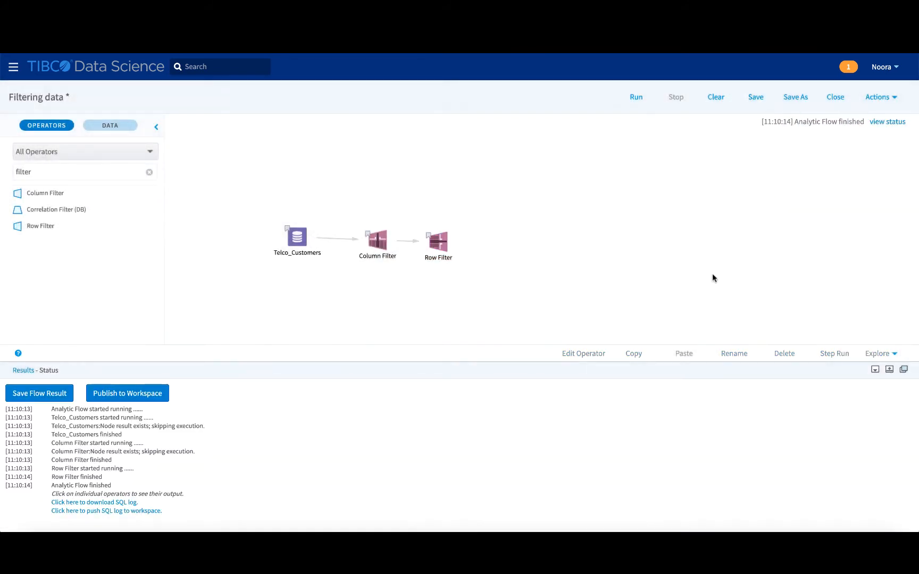
{"action": "left_click", "coordinate": [438, 240]}
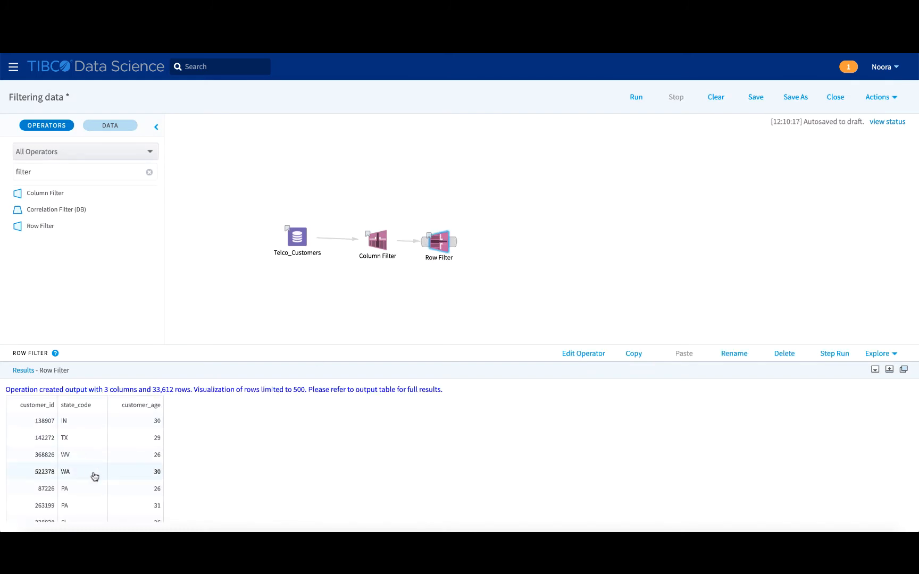
{"action": "scroll", "coordinate": [94, 476], "scroll_direction": "down", "scroll_amount": 1}
{"action": "scroll", "coordinate": [95, 475], "scroll_direction": "up", "scroll_amount": 1}
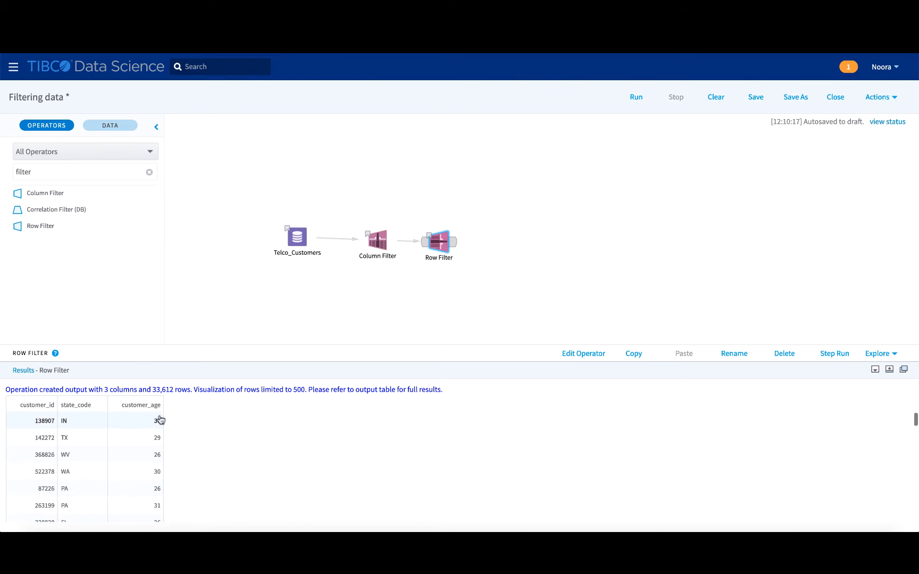
{"action": "scroll", "coordinate": [158, 477], "scroll_direction": "down", "scroll_amount": 5}
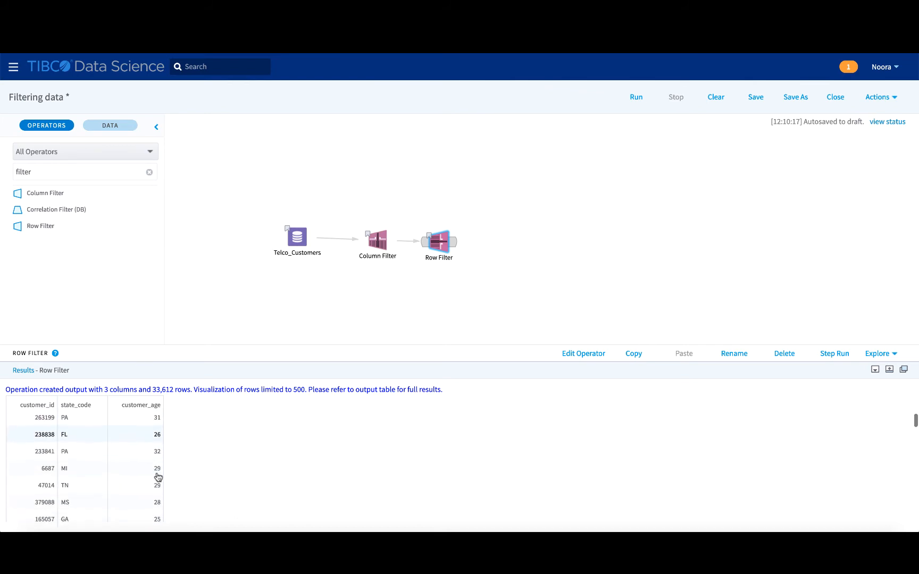
{"action": "scroll", "coordinate": [158, 477], "scroll_direction": "down", "scroll_amount": 10}
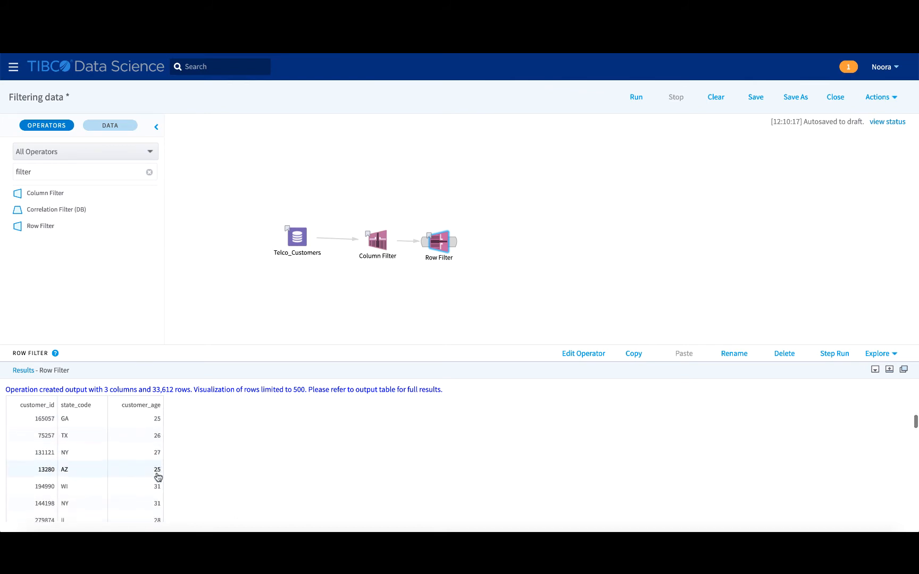
{"action": "scroll", "coordinate": [158, 477], "scroll_direction": "down", "scroll_amount": 6}
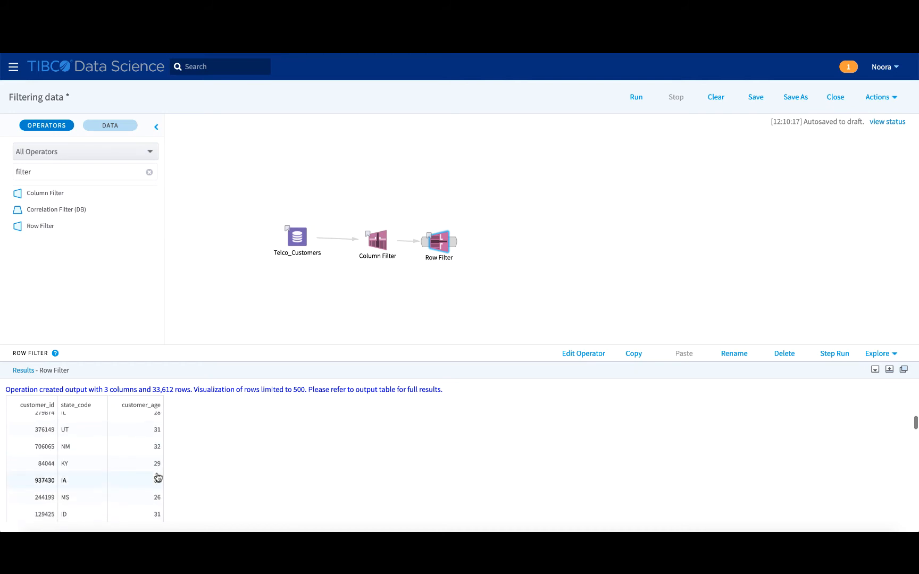
{"action": "scroll", "coordinate": [158, 477], "scroll_direction": "down", "scroll_amount": 5}
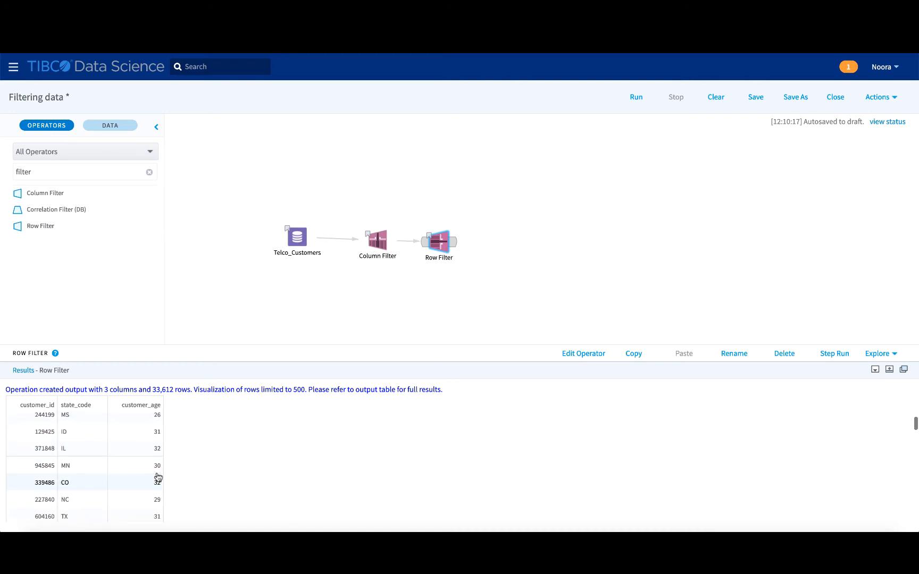
{"action": "scroll", "coordinate": [157, 477], "scroll_direction": "down", "scroll_amount": 1}
{"action": "scroll", "coordinate": [158, 477], "scroll_direction": "up", "scroll_amount": 1}
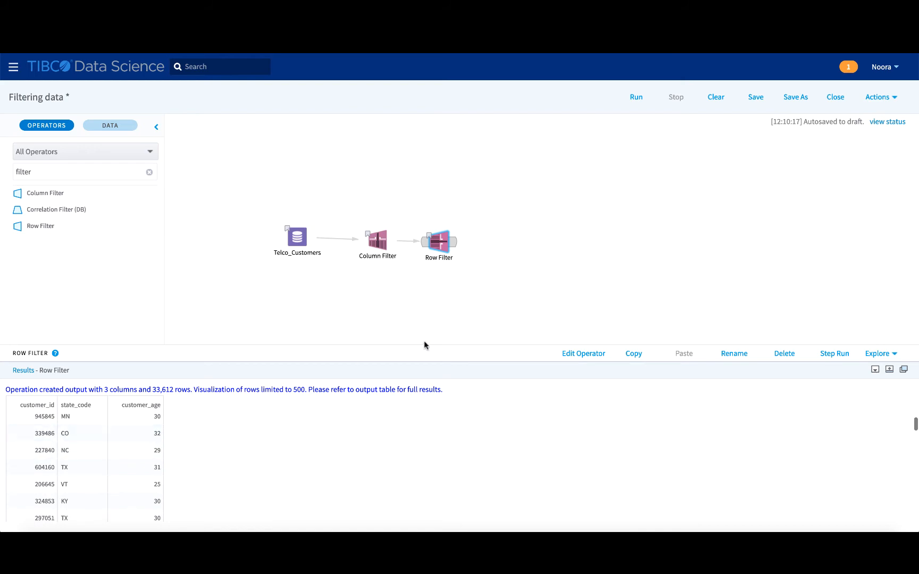
- Add a state_code = 'CA' condition to the Row Filter and save its settings
{"action": "left_click", "coordinate": [591, 356]}
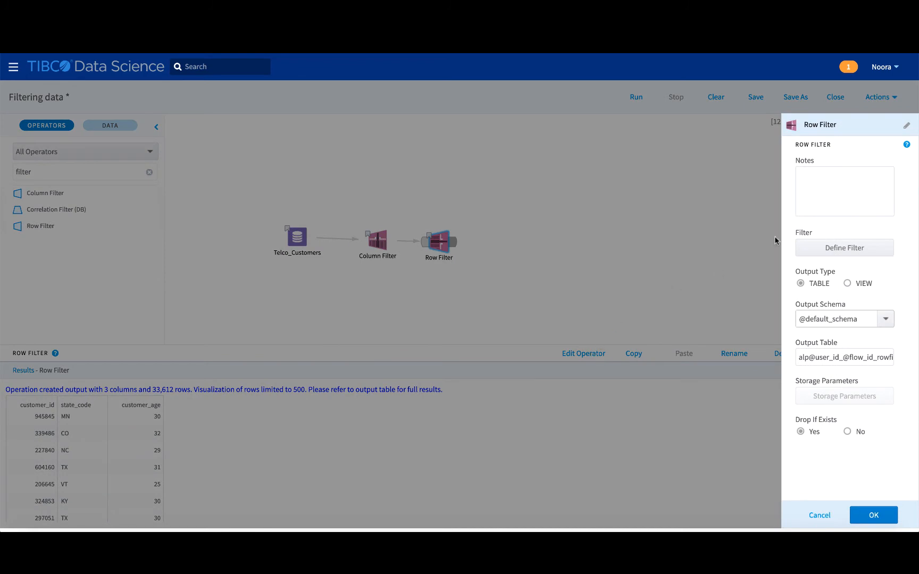
{"action": "left_click", "coordinate": [818, 254]}
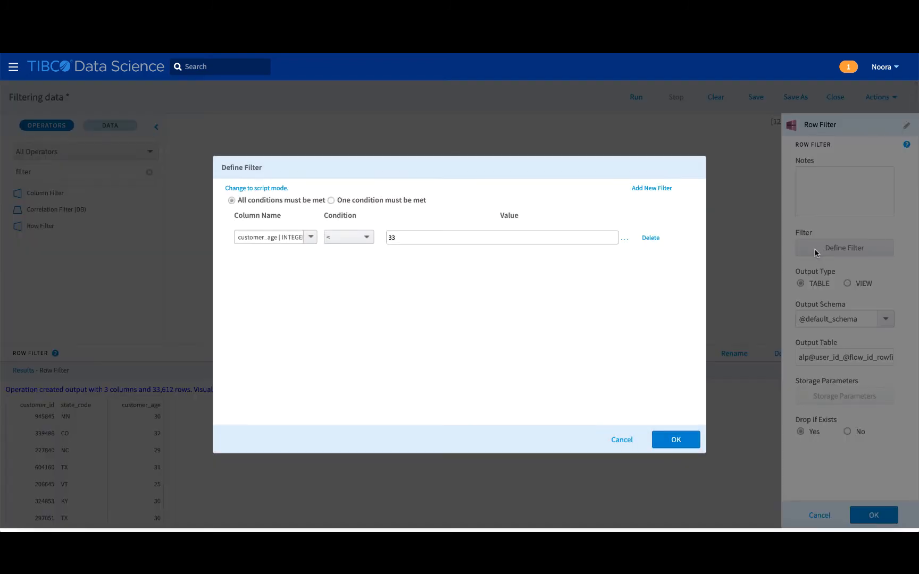
{"action": "left_click", "coordinate": [657, 189]}
{"action": "left_click", "coordinate": [313, 236]}
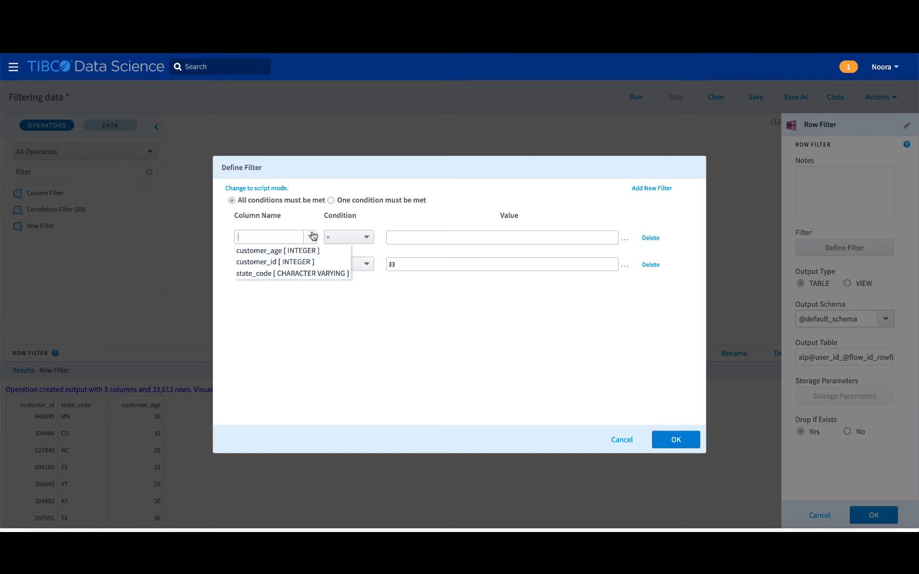
{"action": "left_click", "coordinate": [308, 273]}
{"action": "left_click", "coordinate": [409, 236]}
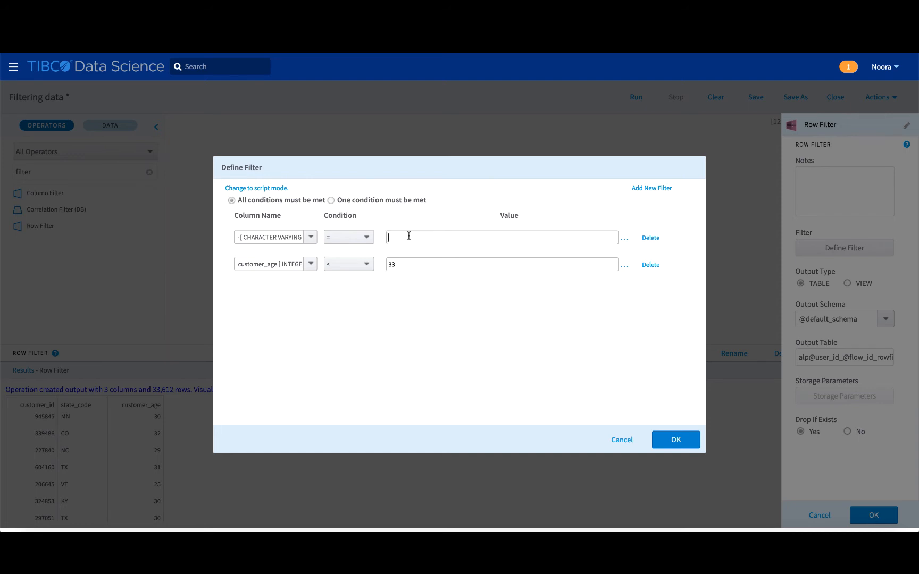
{"action": "type", "text": "'CA"}
{"action": "left_click", "coordinate": [676, 439]}
{"action": "left_click", "coordinate": [871, 515]}
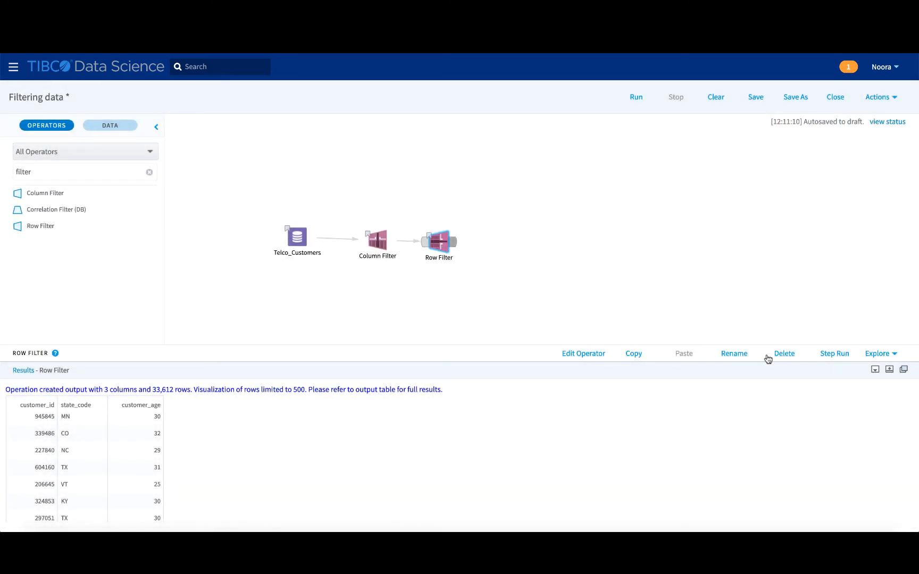
- Step-run the Row Filter and scroll through its 1,794 CA rows
{"action": "left_click", "coordinate": [839, 355]}
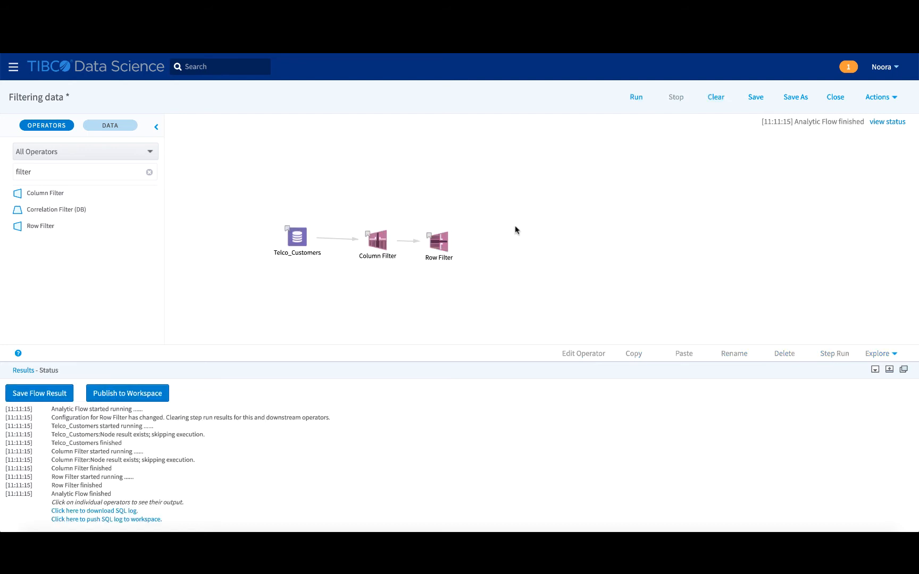
{"action": "left_click", "coordinate": [439, 242]}
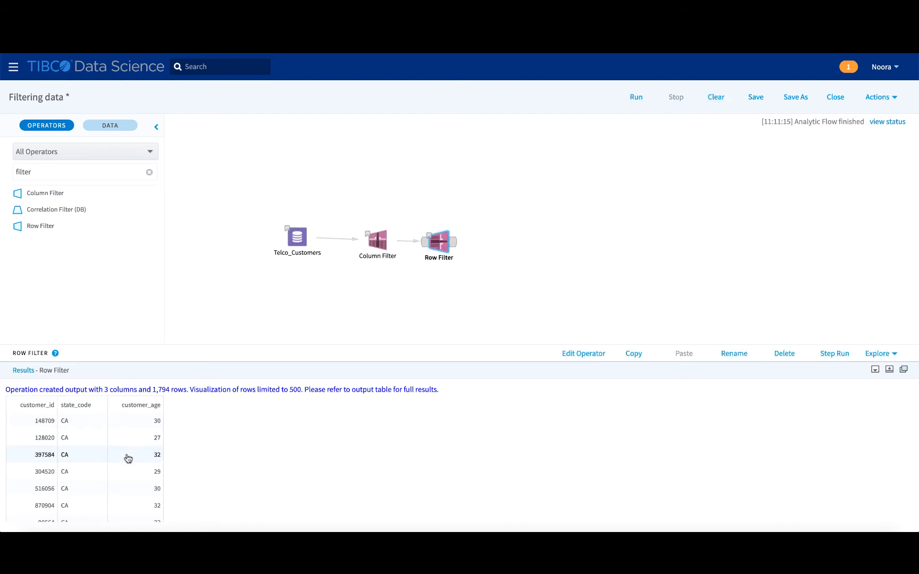
{"action": "scroll", "coordinate": [125, 458], "scroll_direction": "down", "scroll_amount": 5}
{"action": "scroll", "coordinate": [124, 461], "scroll_direction": "down", "scroll_amount": 10}
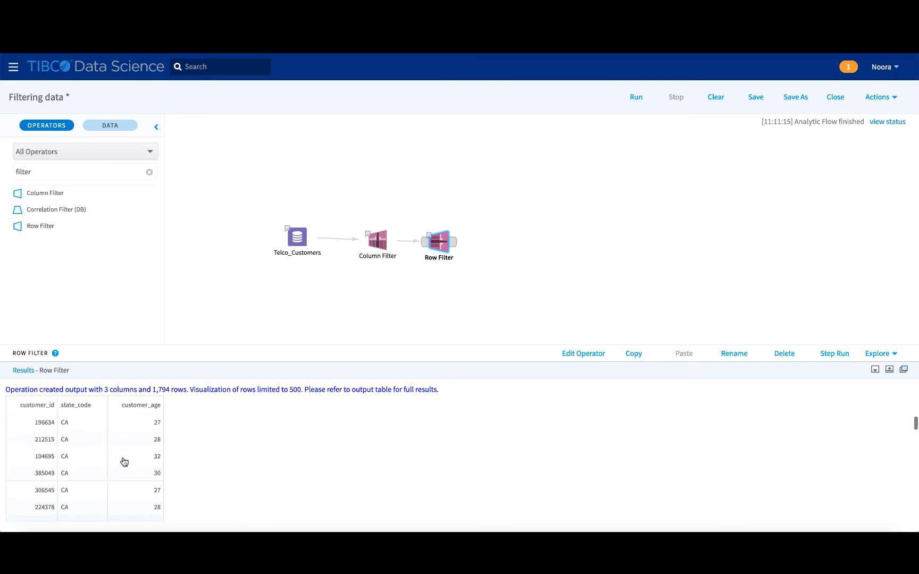
- Open the Row Filter's Define Filter and switch it to script mode
{"action": "left_click", "coordinate": [420, 267]}
{"action": "left_click", "coordinate": [443, 239]}
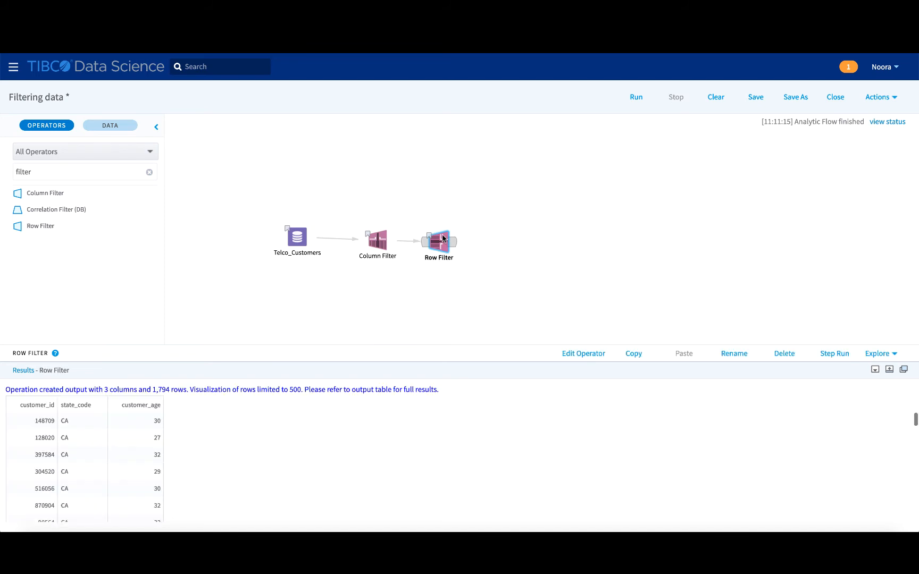
{"action": "left_click", "coordinate": [598, 351]}
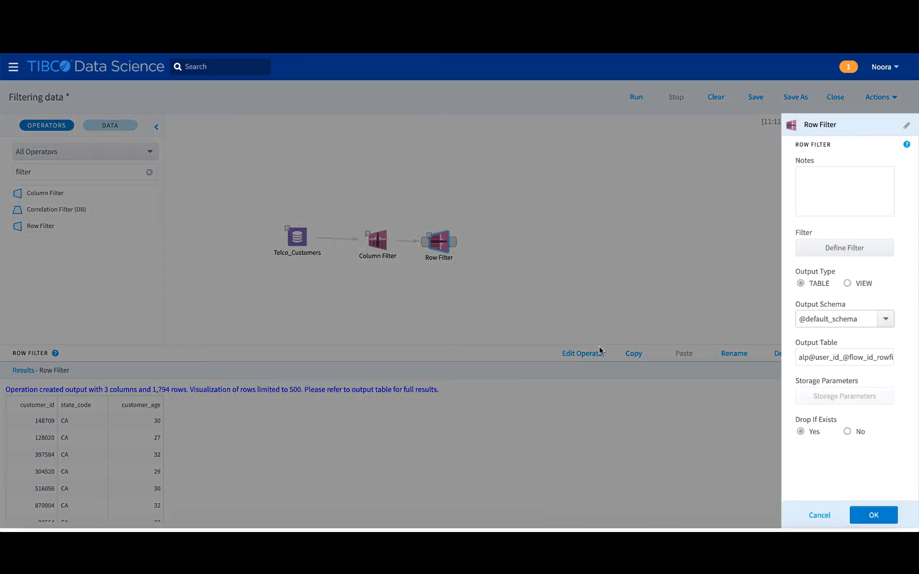
{"action": "left_click", "coordinate": [845, 246]}
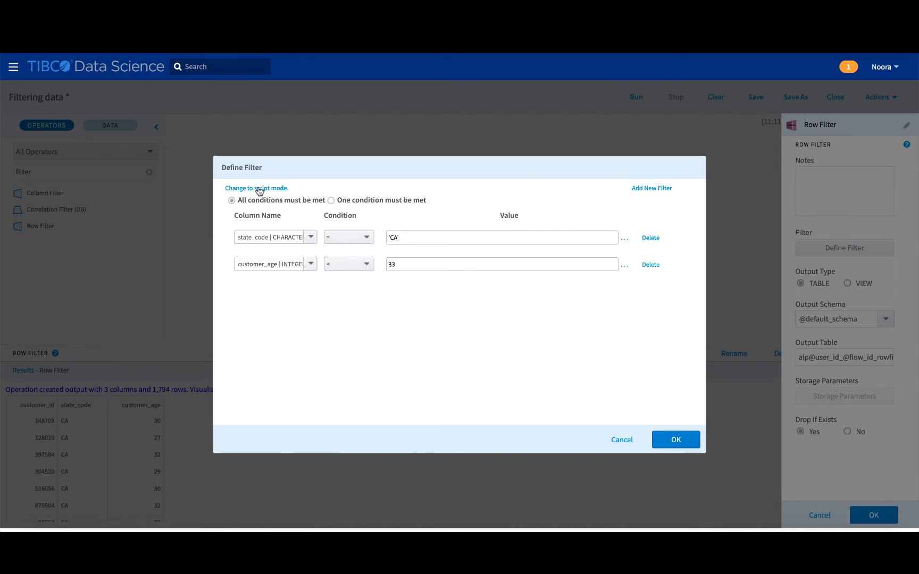
{"action": "left_click", "coordinate": [241, 189]}
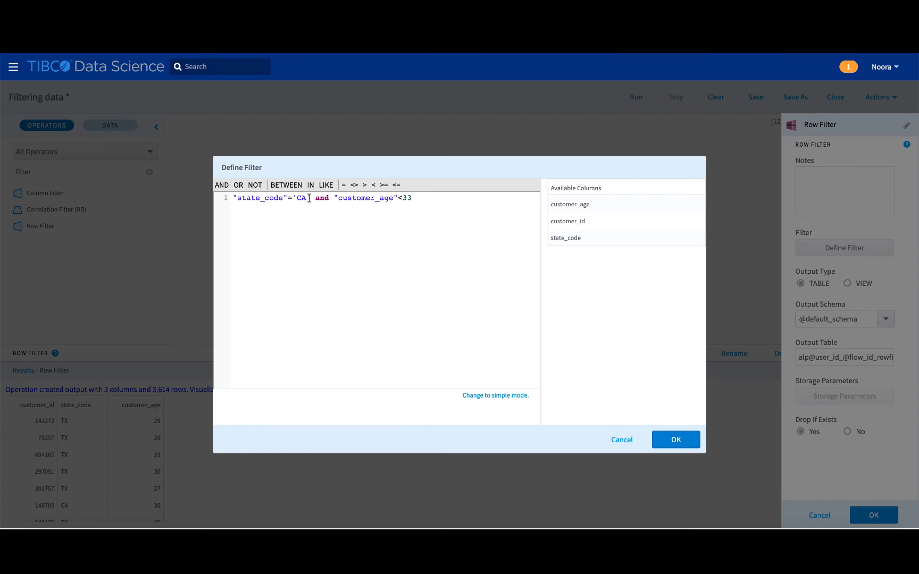
- Append OR plus a pasted copy of the CA clause, changing 'CA' to 'TX'
{"action": "left_click_drag", "start_coordinate": [307, 198], "coordinate": [297, 198]}
{"action": "left_click", "coordinate": [359, 230]}
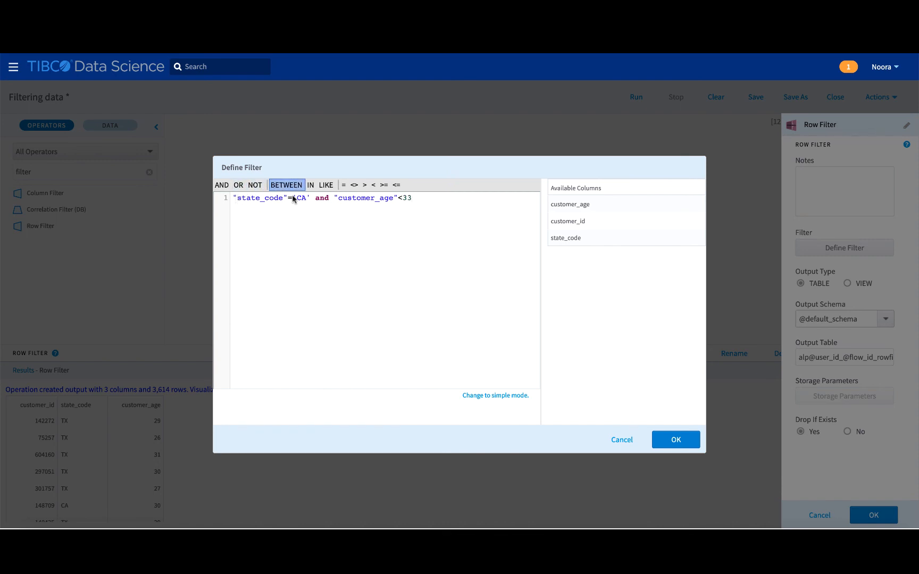
{"action": "left_click", "coordinate": [238, 185]}
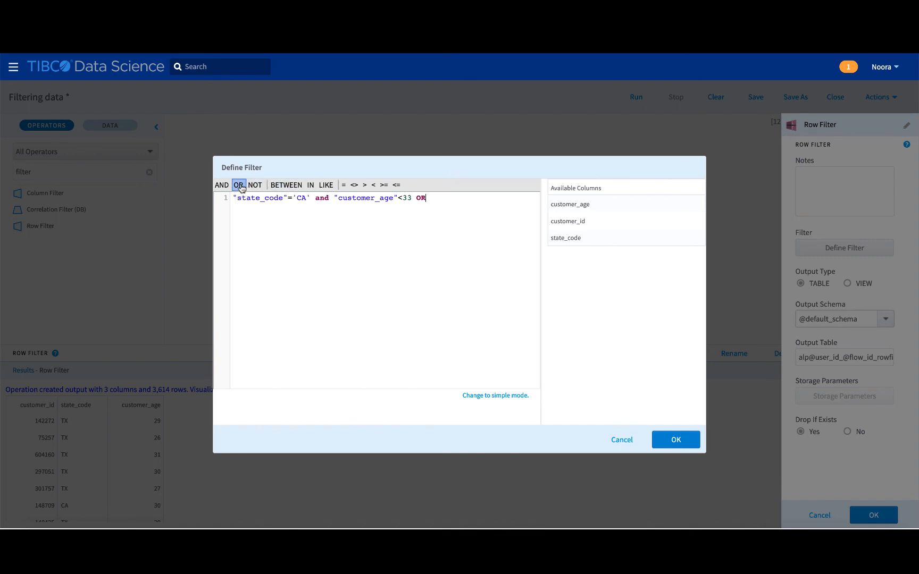
{"action": "left_click_drag", "start_coordinate": [233, 198], "coordinate": [412, 198]}
{"action": "key", "text": "ctrl+c"}
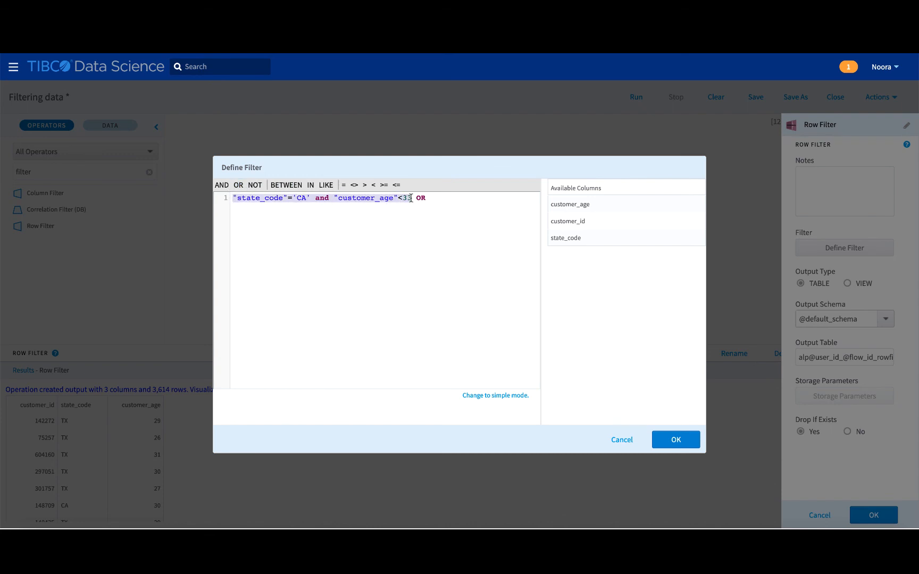
{"action": "left_click", "coordinate": [434, 198]}
{"action": "key", "text": "ctrl+v"}
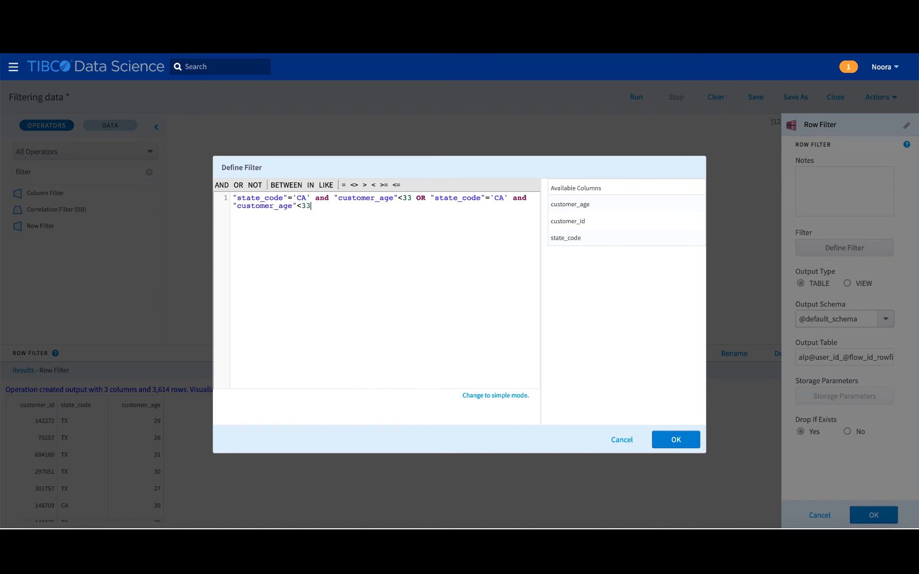
{"action": "left_click", "coordinate": [501, 198]}
{"action": "key", "text": "BackSpace"}
{"action": "key", "text": "BackSpace"}
{"action": "type", "text": "TX"}
- Save the script filter condition in the Row Filter settings and rerun the step
{"action": "left_click", "coordinate": [673, 439]}
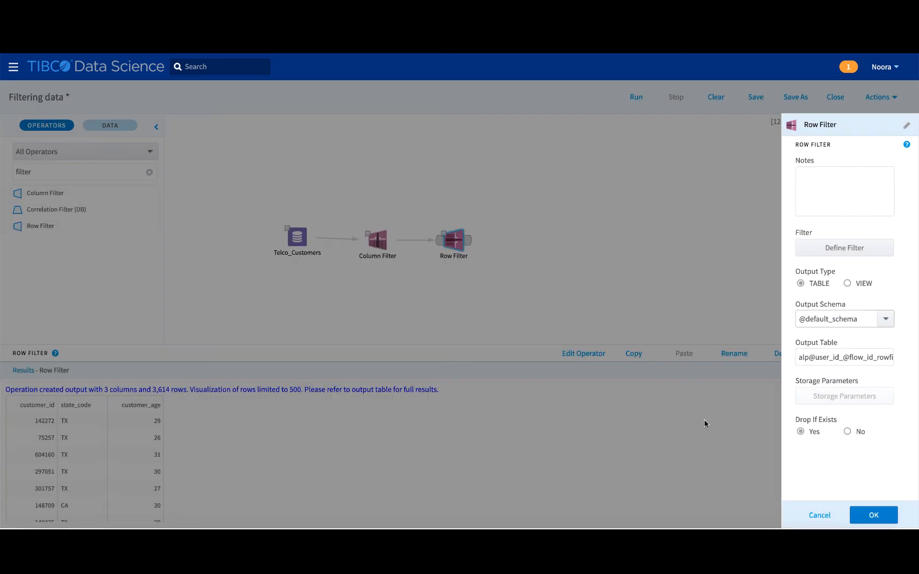
{"action": "left_click", "coordinate": [877, 514]}
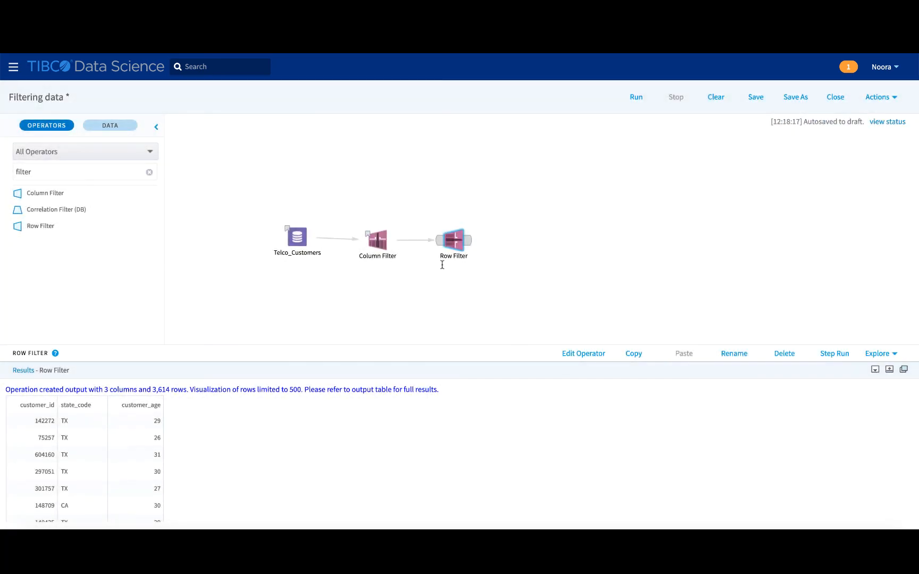
{"action": "left_click", "coordinate": [838, 352]}
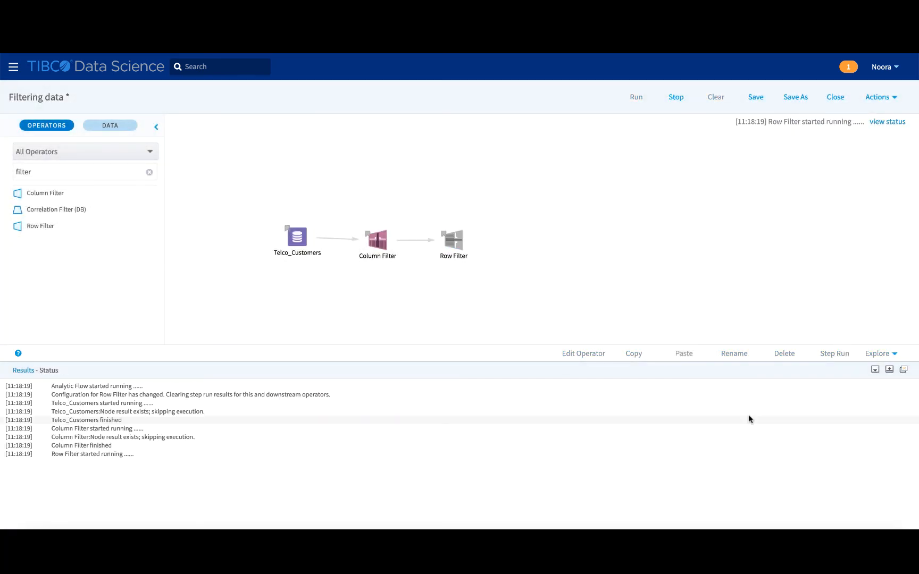
- Review the Row Filter output: 3 columns, 3,614 rows of TX and CA customers under 33
{"action": "left_click", "coordinate": [453, 242]}
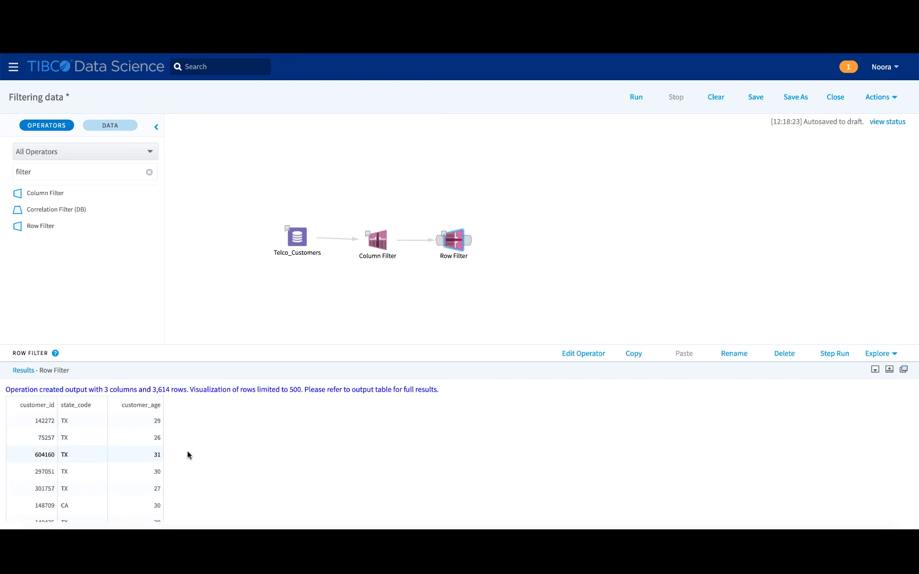
{"action": "scroll", "coordinate": [131, 461], "scroll_direction": "down", "scroll_amount": 3}
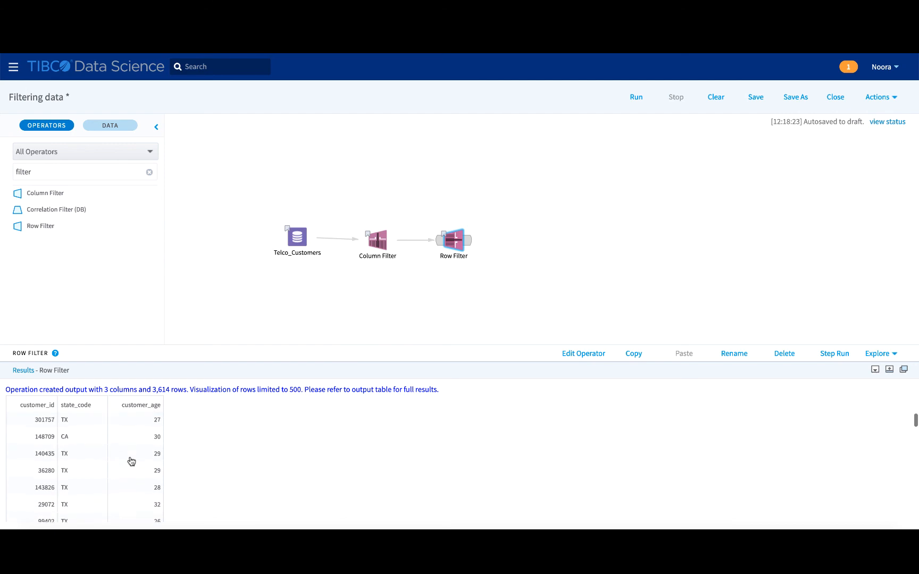
{"action": "scroll", "coordinate": [132, 460], "scroll_direction": "down", "scroll_amount": 5}
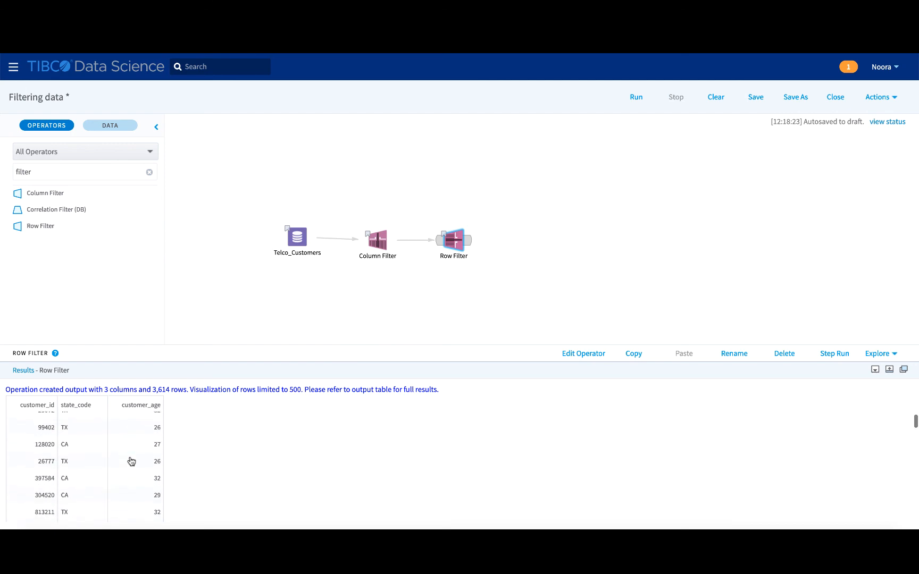
{"action": "scroll", "coordinate": [131, 461], "scroll_direction": "down", "scroll_amount": 3}
{"action": "scroll", "coordinate": [132, 461], "scroll_direction": "down", "scroll_amount": 1}
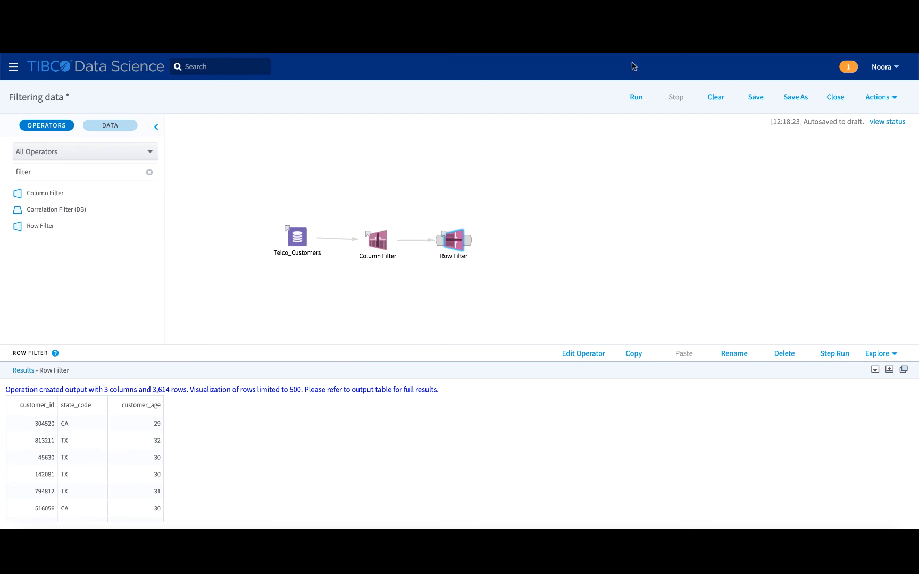
{"action": "left_click", "coordinate": [674, 6]}
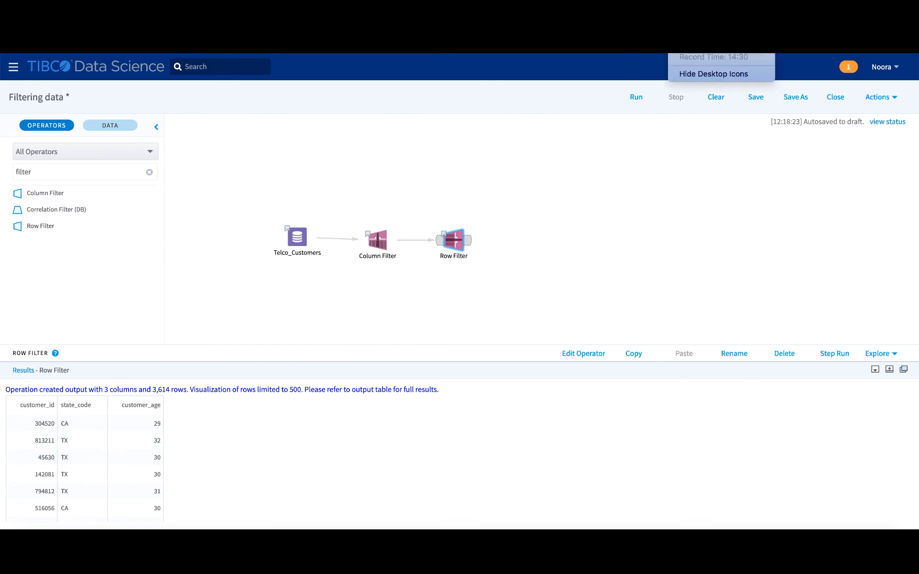